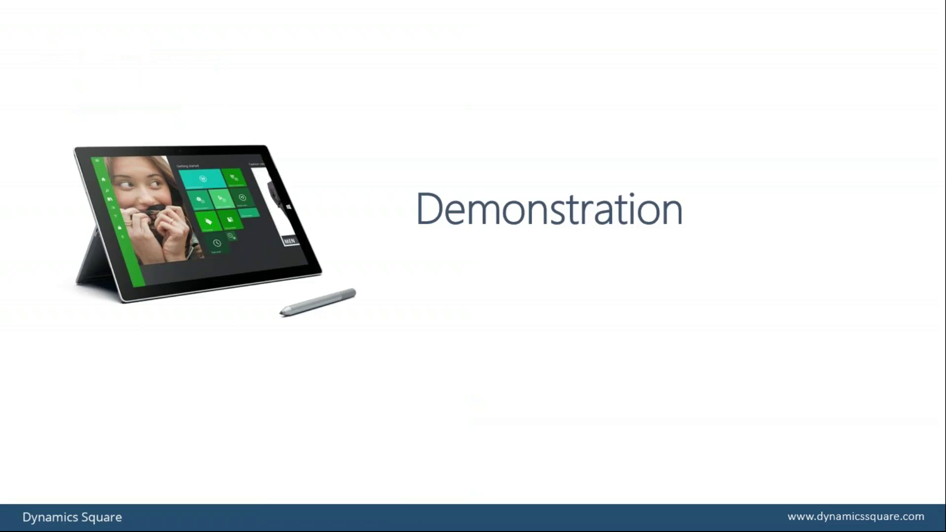
- Bring Finance and Operations forward and go to Accounts payable > Vendors > All vendors
{"action": "left_click", "coordinate": [451, 207]}
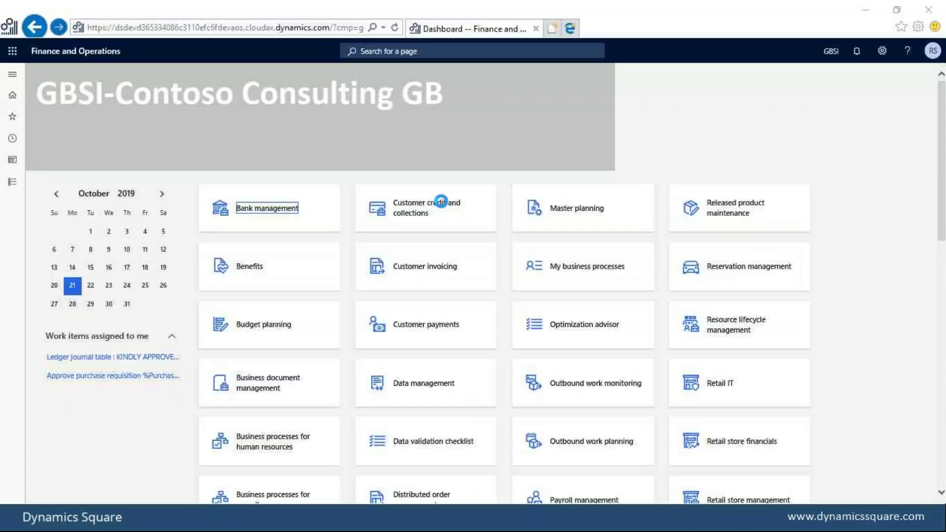
{"action": "left_click", "coordinate": [12, 83]}
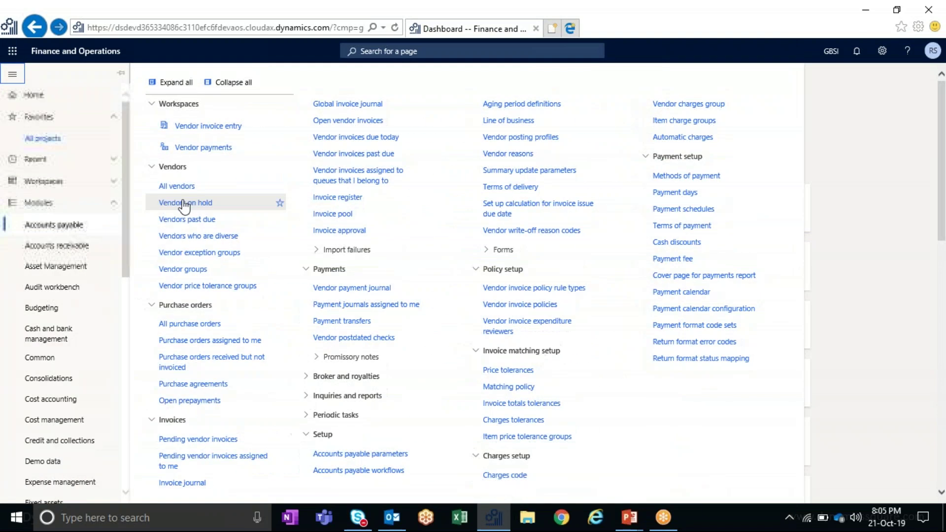
{"action": "left_click", "coordinate": [197, 203]}
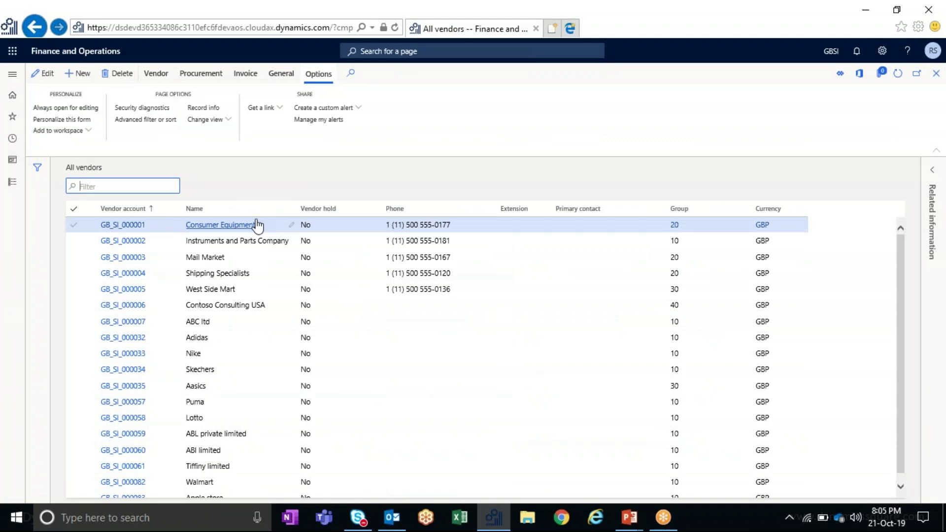
- Create a custom alert for the Vendors table from the All vendors Options tab
{"action": "left_click", "coordinate": [324, 107]}
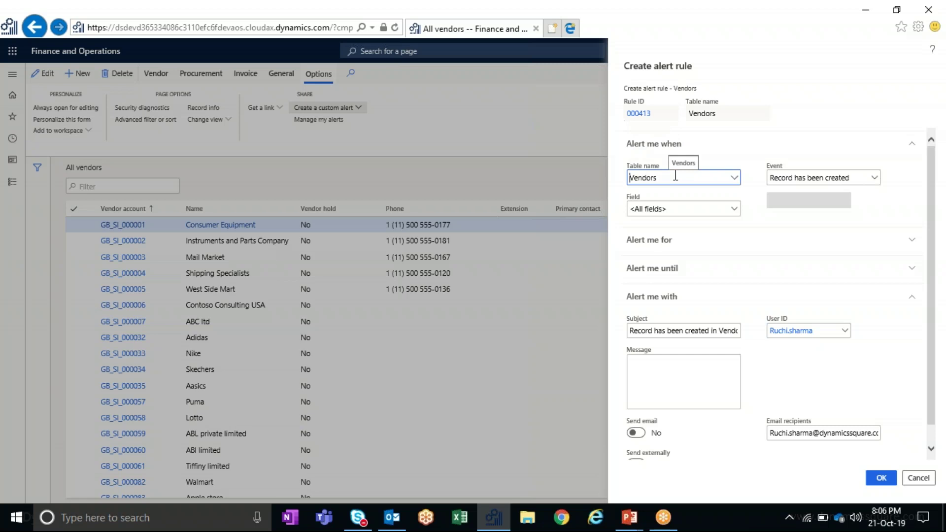
{"action": "left_click", "coordinate": [734, 180]}
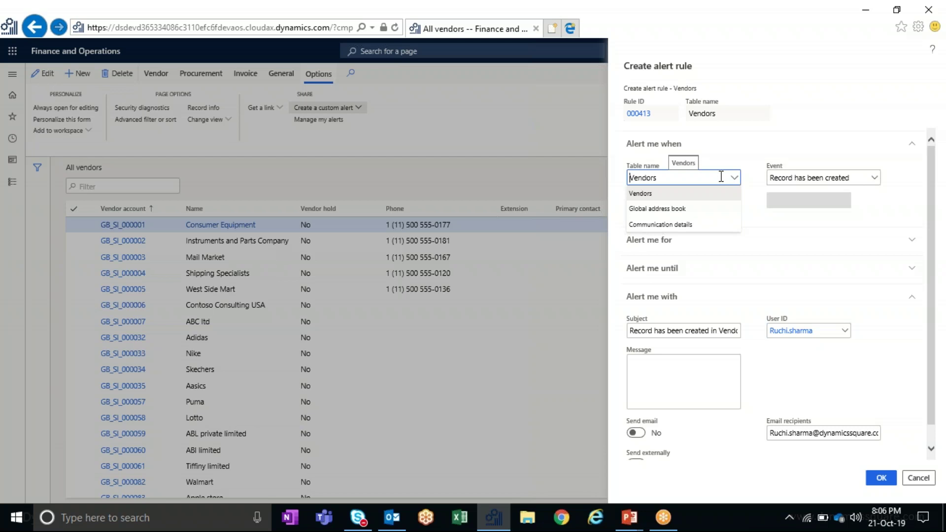
{"action": "left_click", "coordinate": [721, 177]}
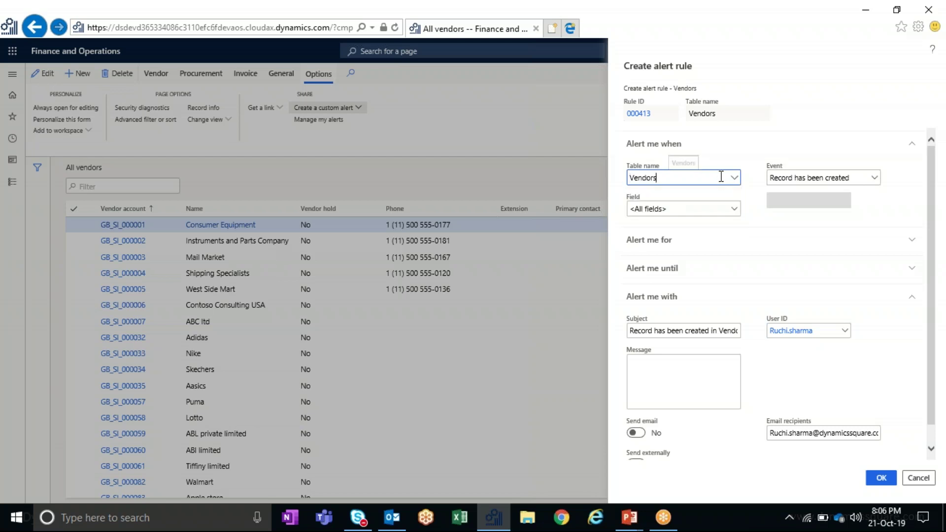
{"action": "left_click", "coordinate": [702, 213]}
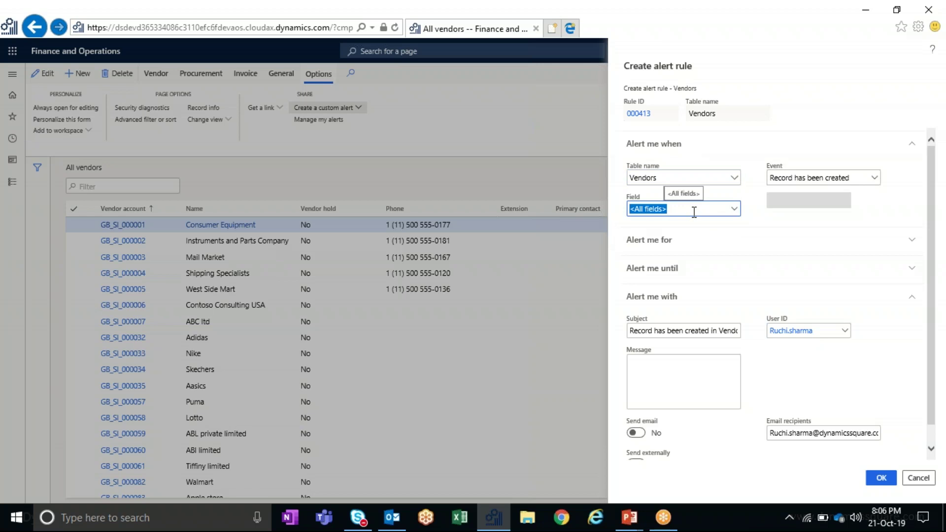
{"action": "left_click", "coordinate": [734, 212]}
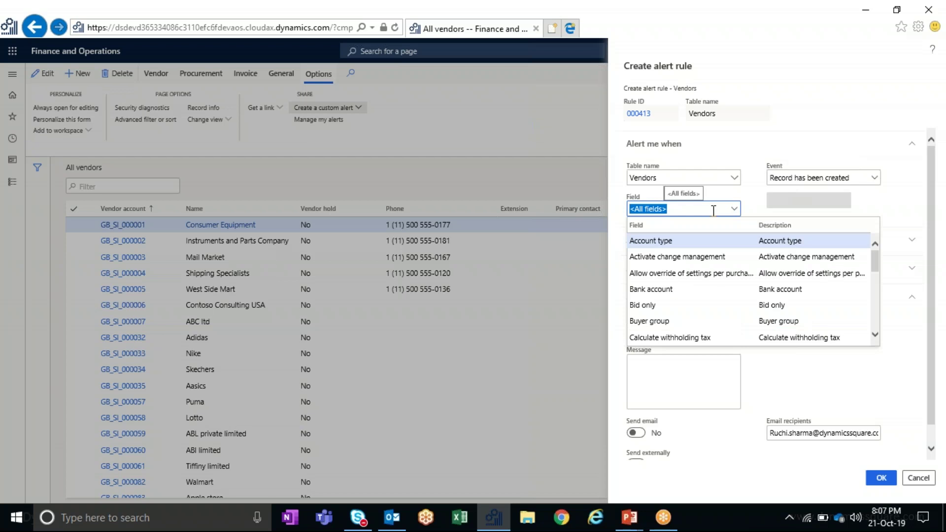
{"action": "left_click", "coordinate": [866, 179]}
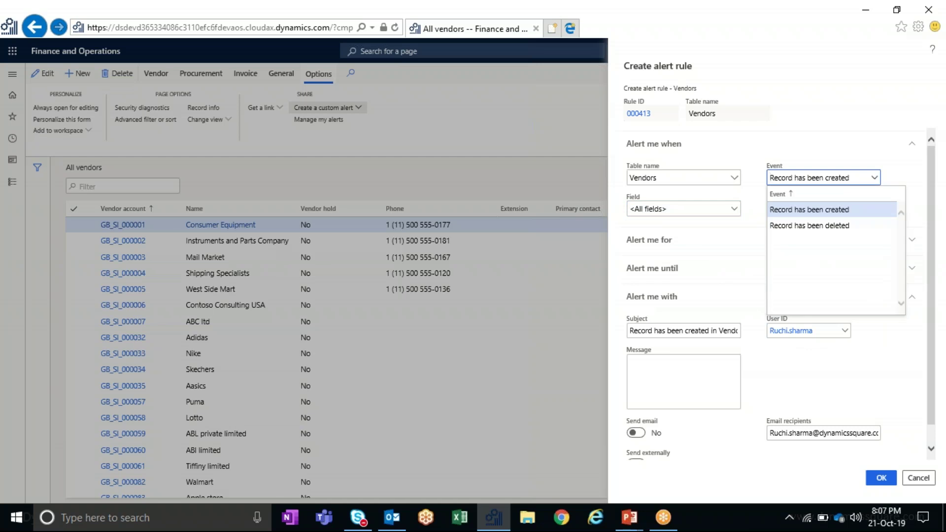
{"action": "left_click", "coordinate": [735, 210]}
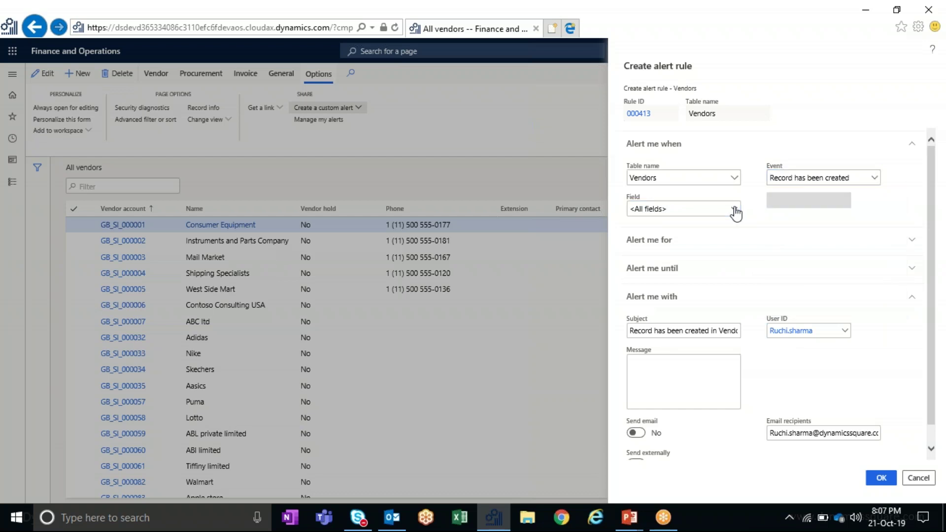
{"action": "left_click", "coordinate": [737, 213]}
{"action": "left_click", "coordinate": [737, 213]}
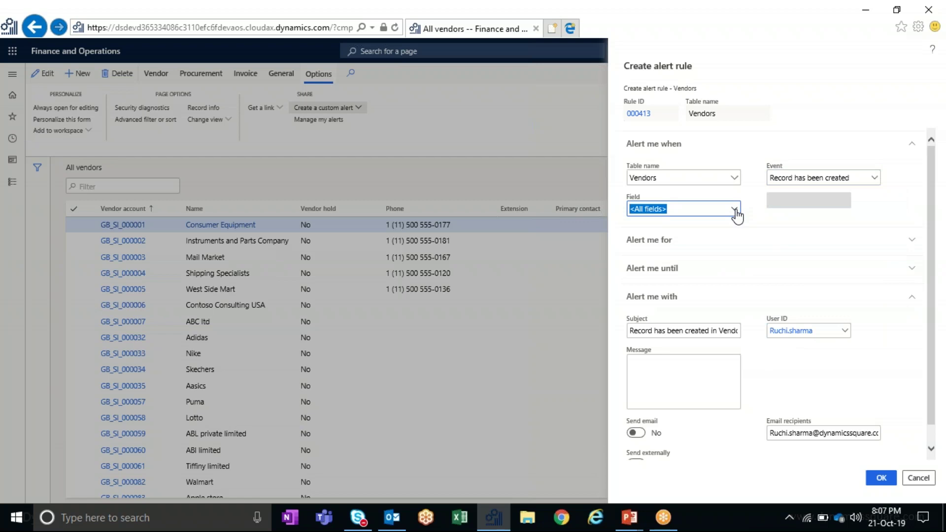
{"action": "scroll", "coordinate": [709, 308], "scroll_direction": "down", "scroll_amount": 3}
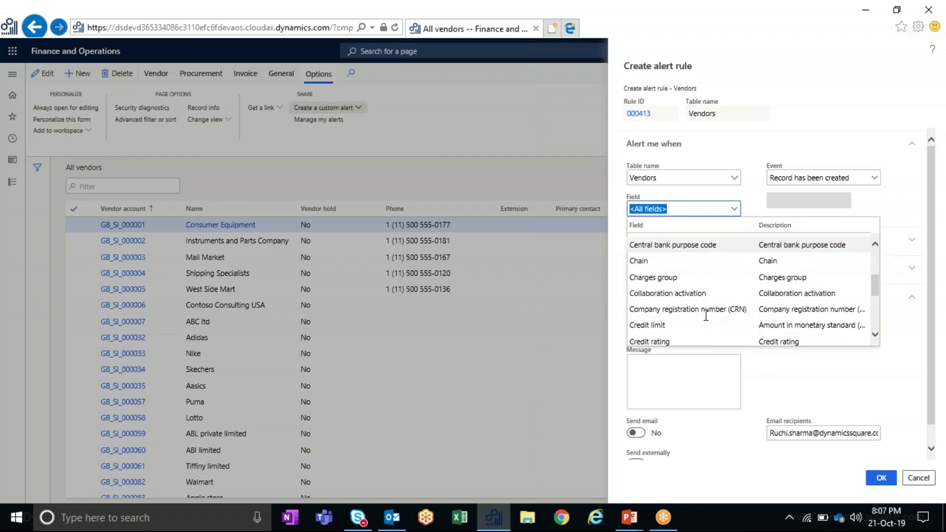
{"action": "left_click", "coordinate": [700, 325]}
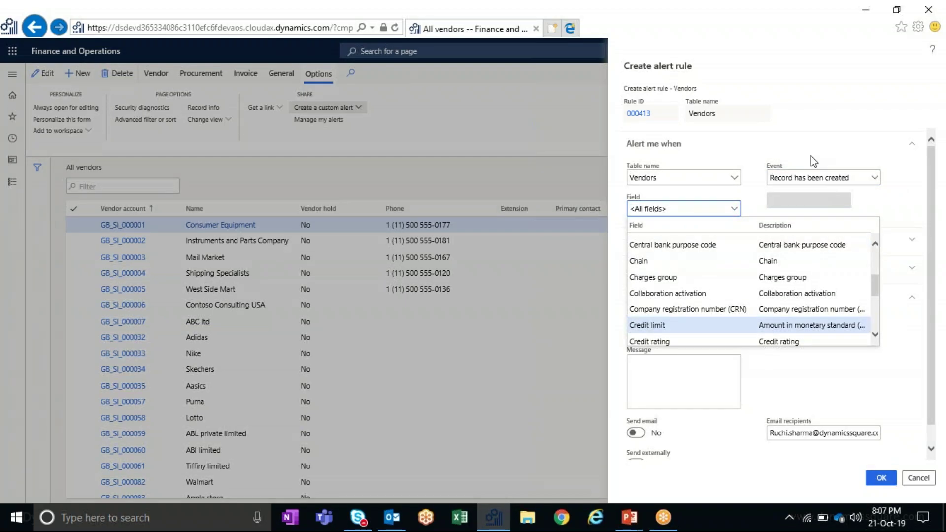
{"action": "left_click", "coordinate": [709, 216]}
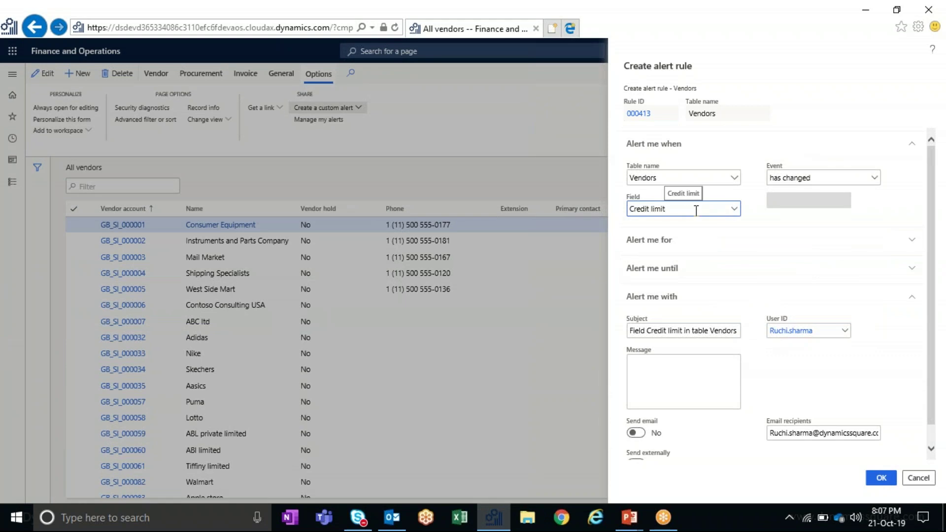
{"action": "key", "text": "Tab"}
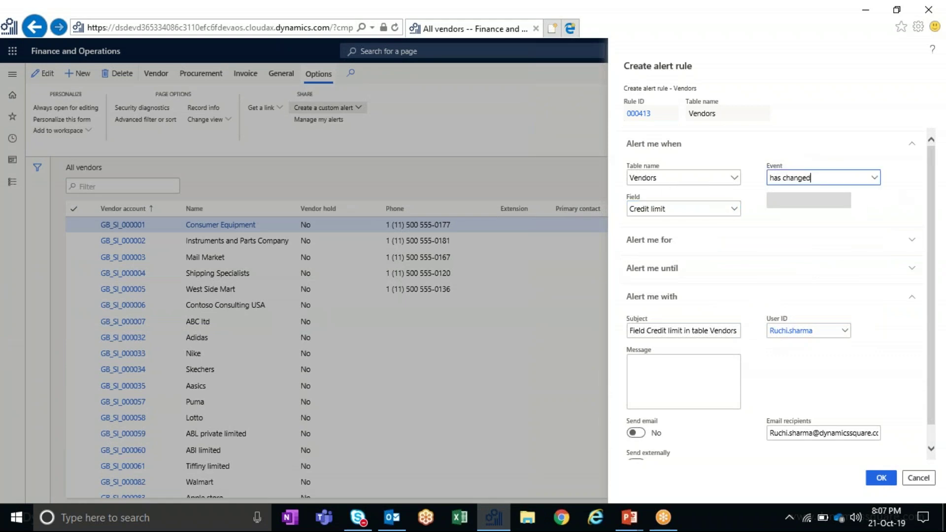
{"action": "left_click", "coordinate": [875, 179]}
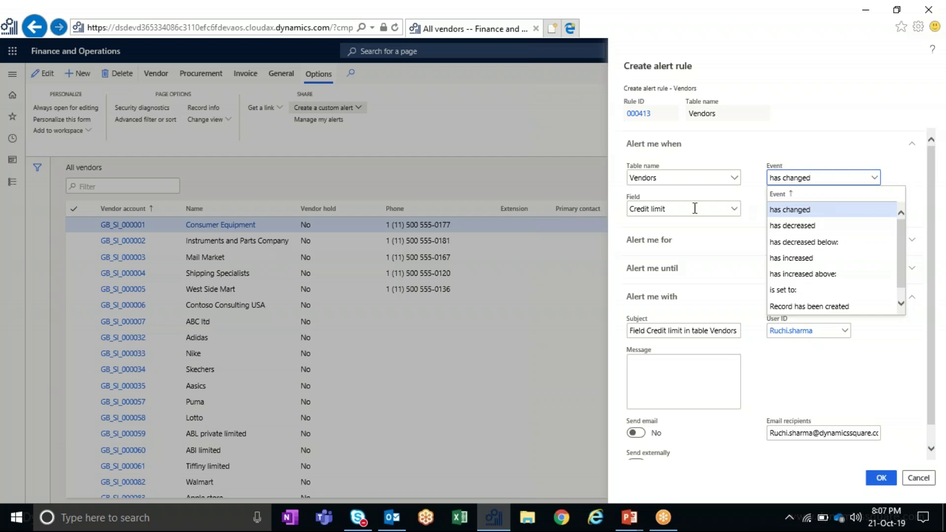
{"action": "left_click", "coordinate": [566, 212]}
{"action": "key", "text": "BackSpace"}
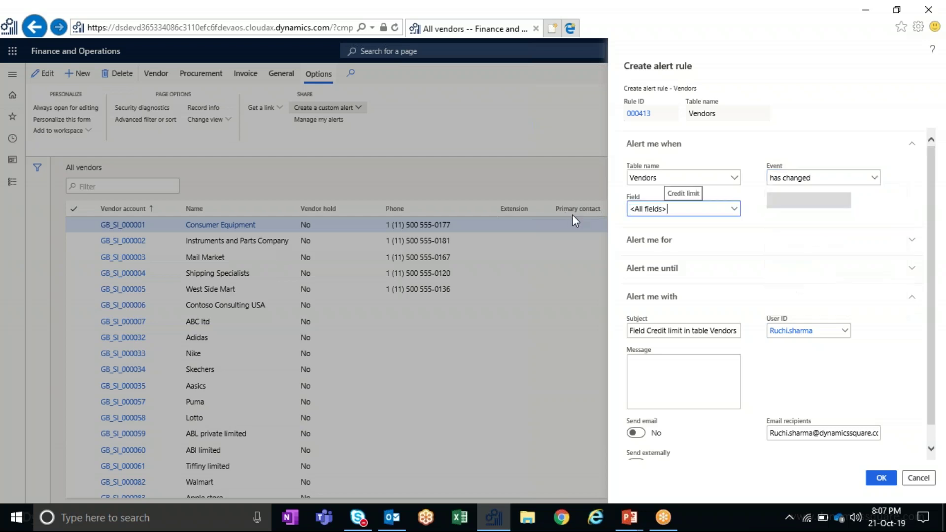
{"action": "left_click", "coordinate": [814, 178]}
{"action": "scroll", "coordinate": [877, 180], "scroll_direction": "up", "scroll_amount": 2}
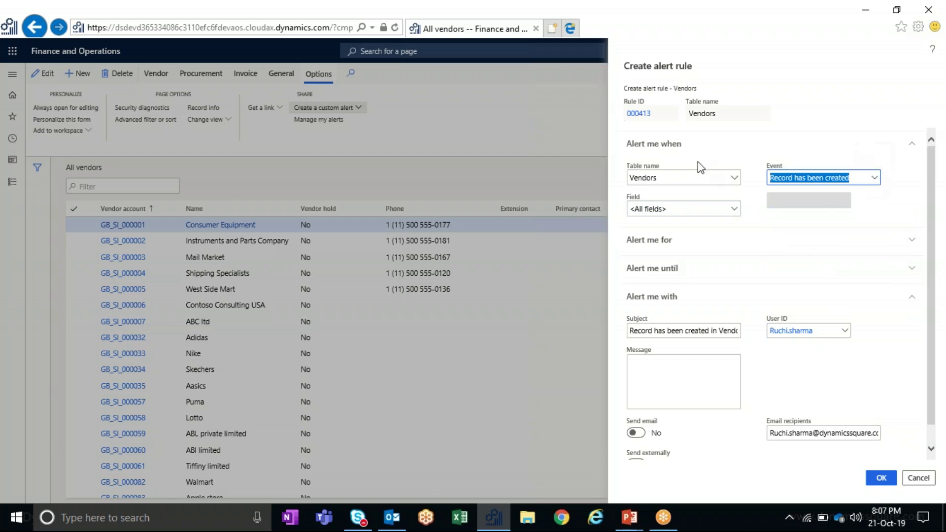
{"action": "left_click", "coordinate": [681, 149]}
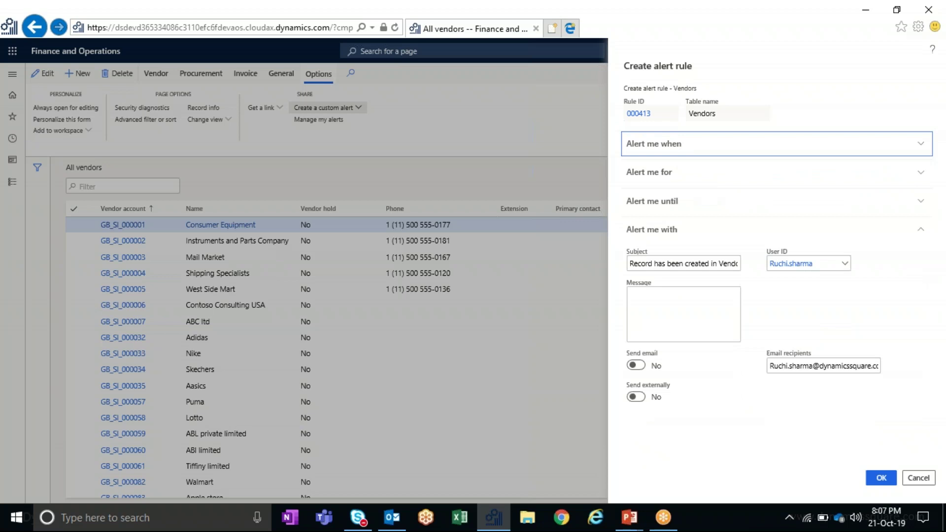
{"action": "left_click", "coordinate": [704, 183]}
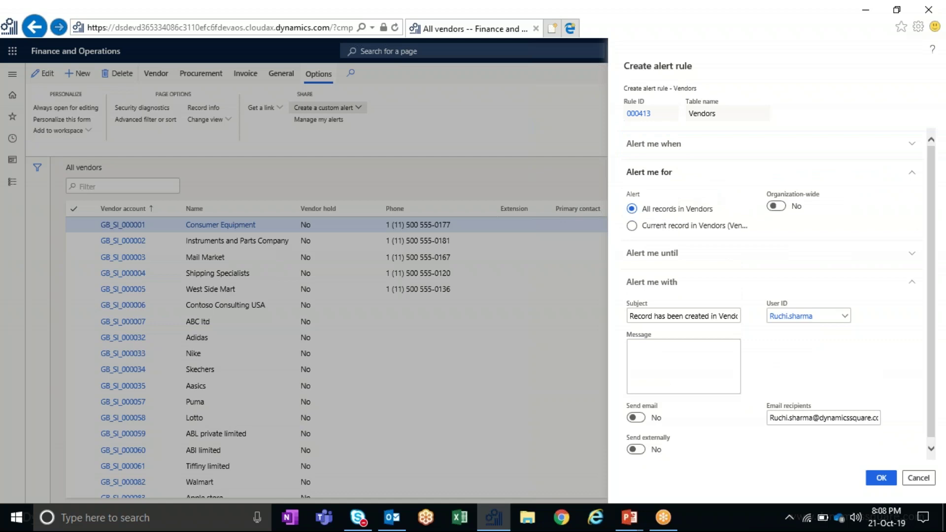
{"action": "left_click", "coordinate": [682, 177]}
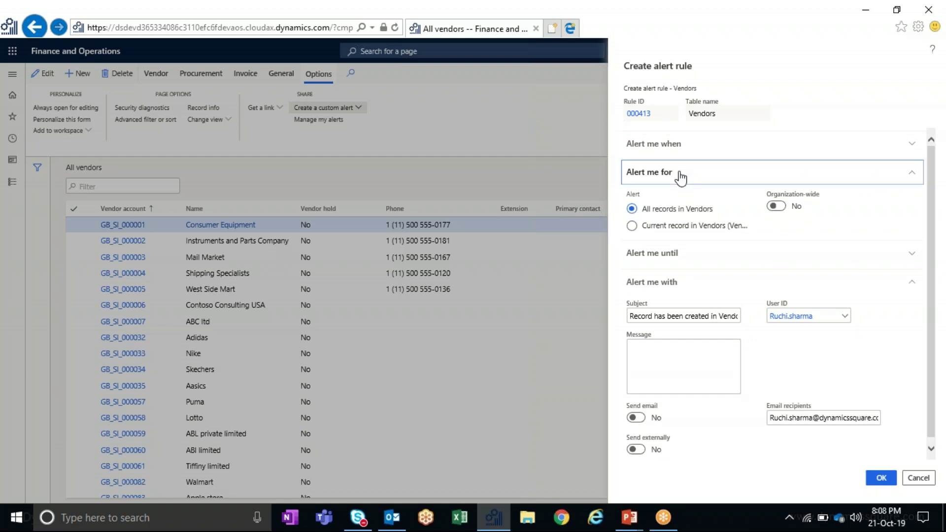
{"action": "left_click", "coordinate": [684, 206]}
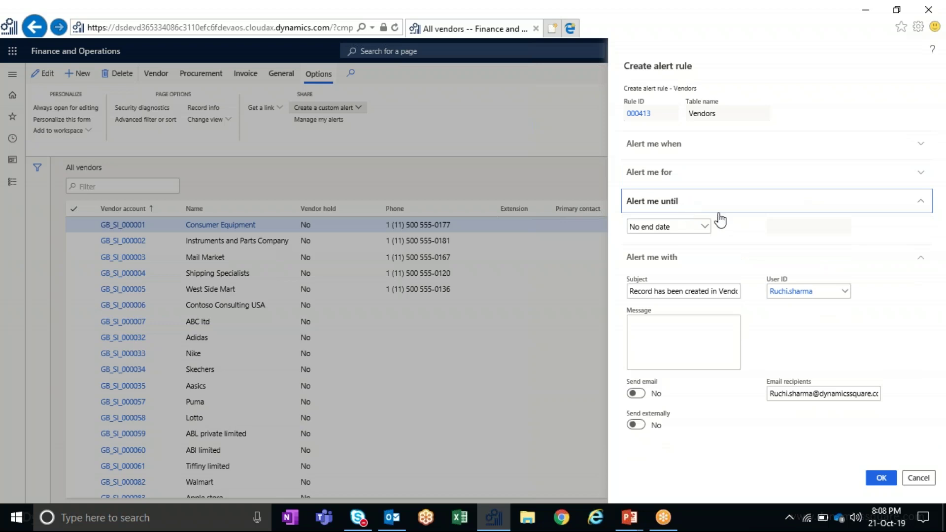
{"action": "left_click", "coordinate": [704, 231]}
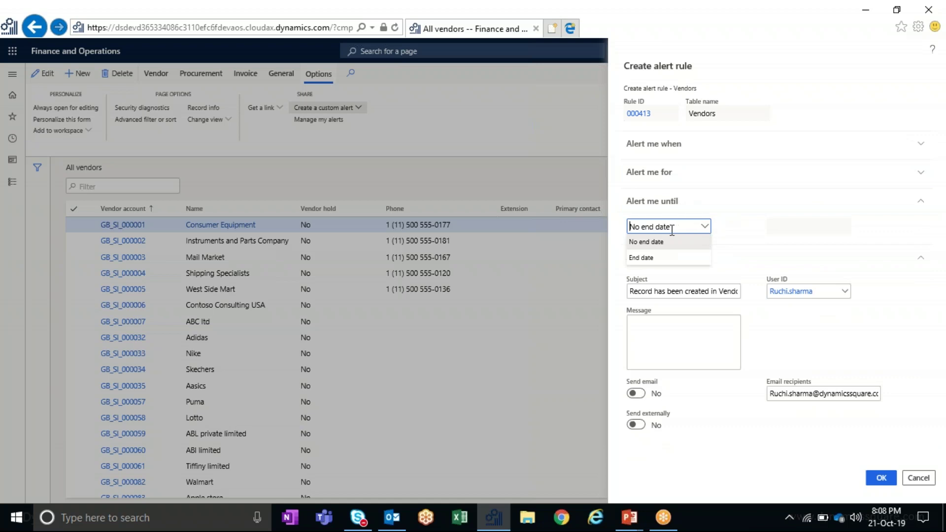
{"action": "left_click", "coordinate": [668, 202]}
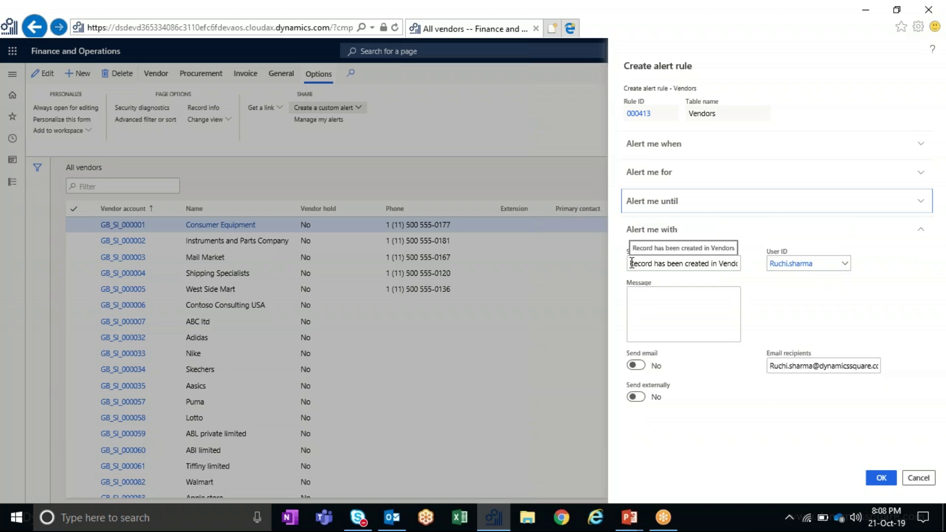
{"action": "left_click", "coordinate": [681, 314]}
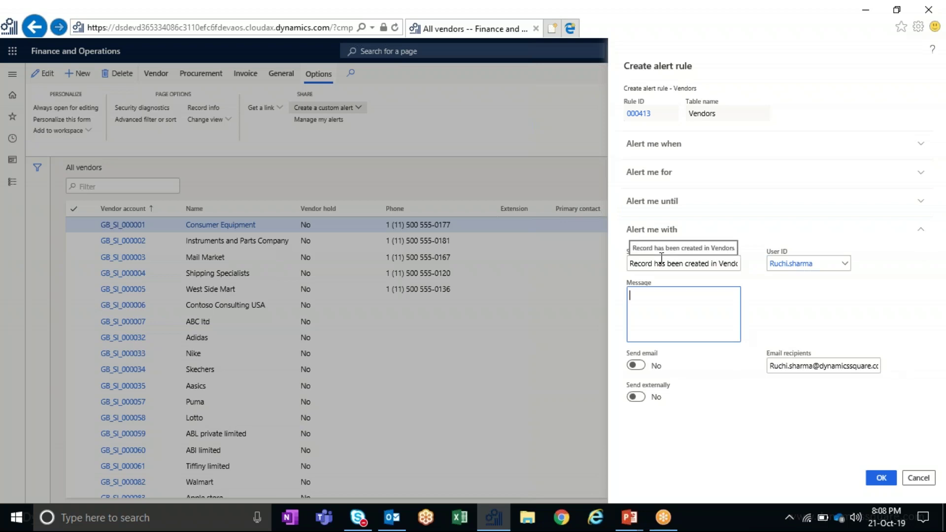
- Enter the message 'A NEW VENDOR IS CREATED', enable Send email, save the rule, and start a new vendor
{"action": "type", "text": "A NEW VENDOR IS CREATED"}
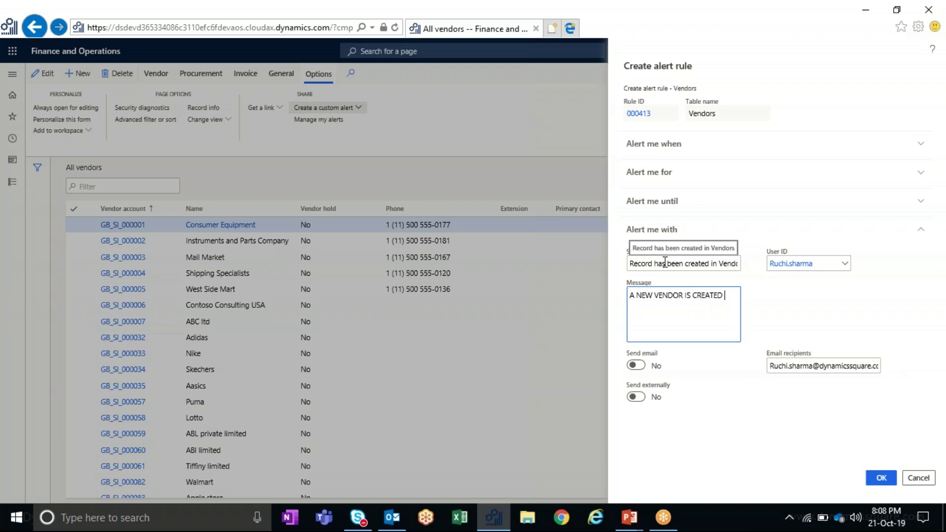
{"action": "left_click", "coordinate": [637, 365]}
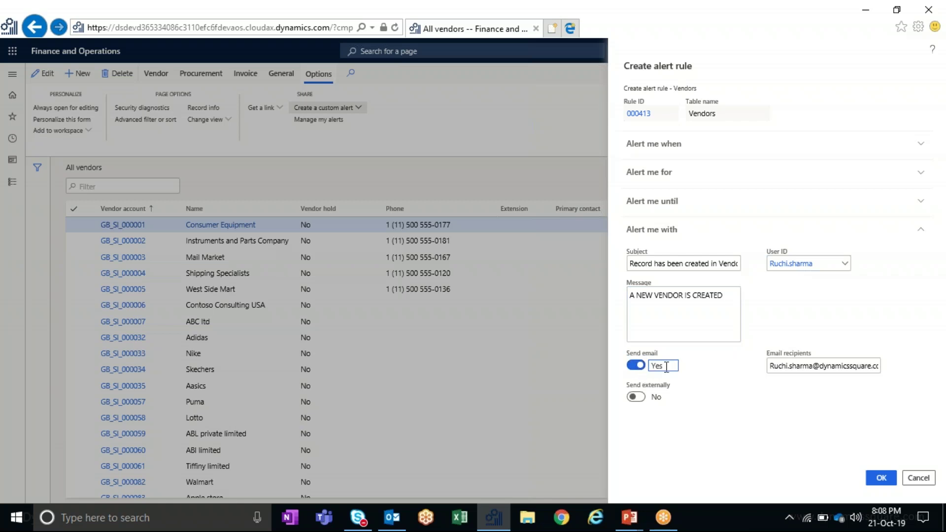
{"action": "left_click_drag", "start_coordinate": [771, 367], "coordinate": [889, 367]}
{"action": "left_click", "coordinate": [882, 477]}
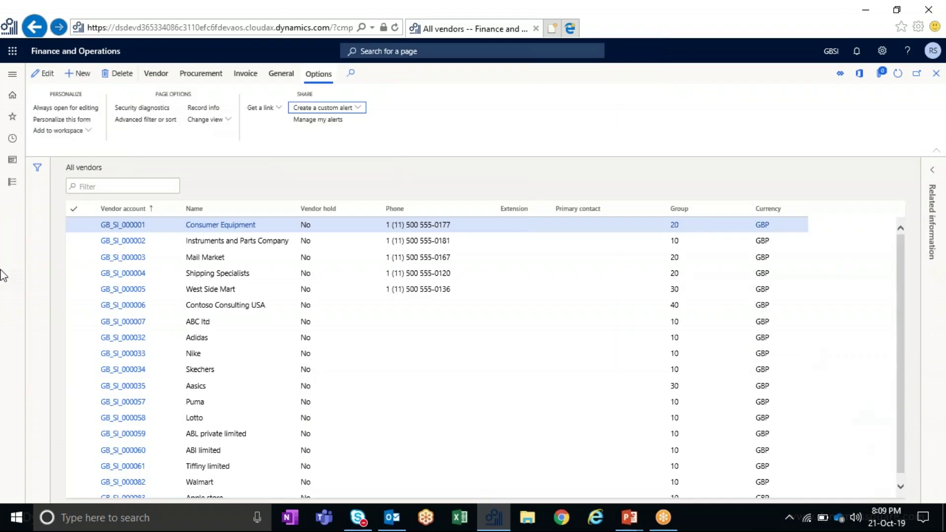
{"action": "left_click", "coordinate": [81, 79]}
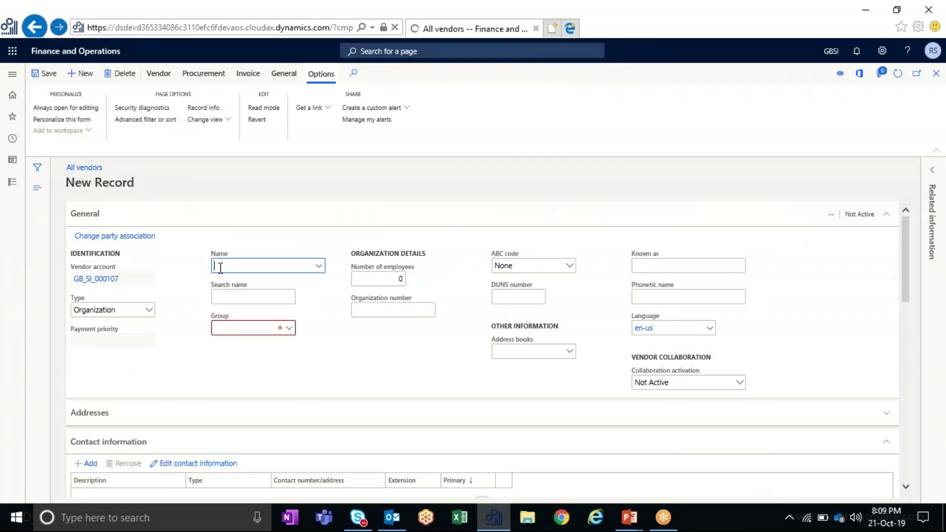
- Enter the vendor name 'Dynamics square' and vendor group 10
{"action": "type", "text": "dYNA"}
{"action": "key", "text": "BackSpace"}
{"action": "key", "text": "BackSpace"}
{"action": "key", "text": "BackSpace"}
{"action": "key", "text": "BackSpace"}
{"action": "type", "text": "Dya"}
{"action": "key", "text": "BackSpace"}
{"action": "type", "text": "namics square"}
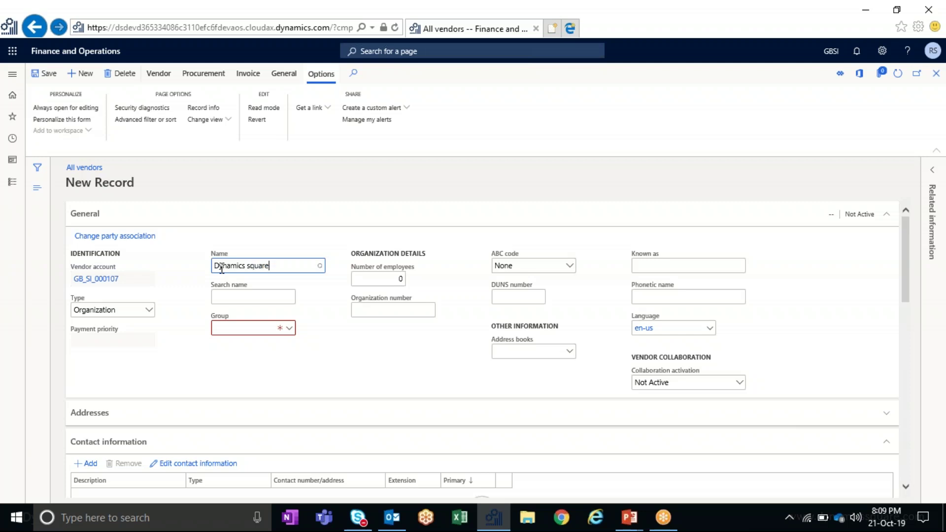
{"action": "key", "text": "Tab"}
{"action": "left_click", "coordinate": [248, 328]}
{"action": "type", "text": "10"}
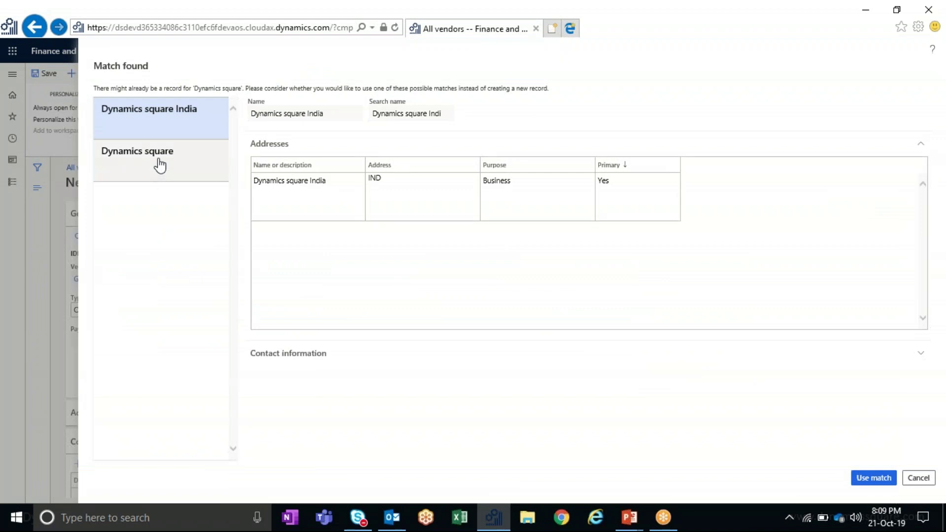
- Use the existing Dynamics square party match, then save and refresh vendor GB_SI_000107
{"action": "left_click", "coordinate": [154, 168]}
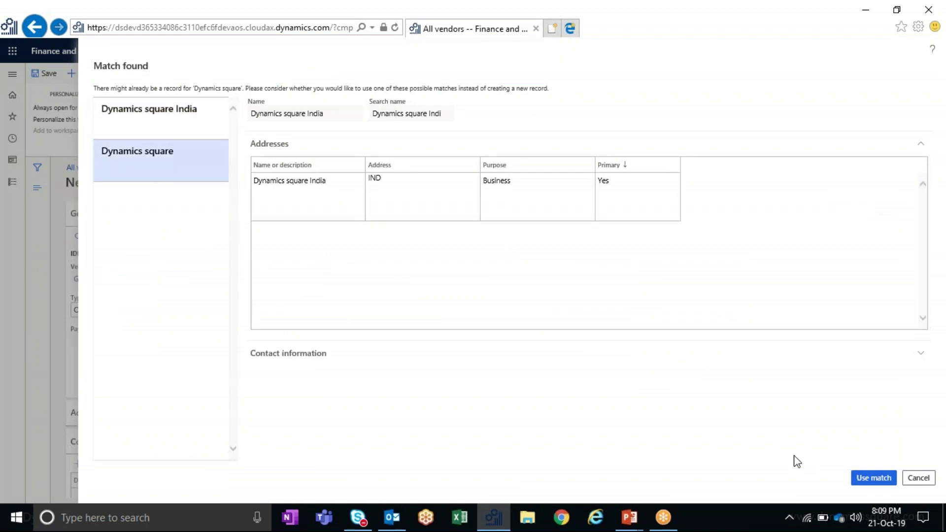
{"action": "left_click", "coordinate": [874, 479]}
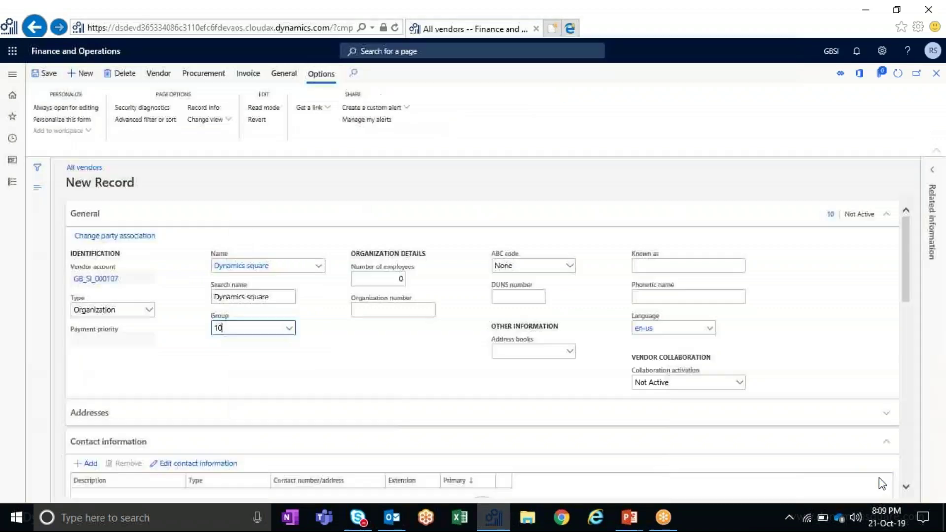
{"action": "left_click", "coordinate": [47, 73]}
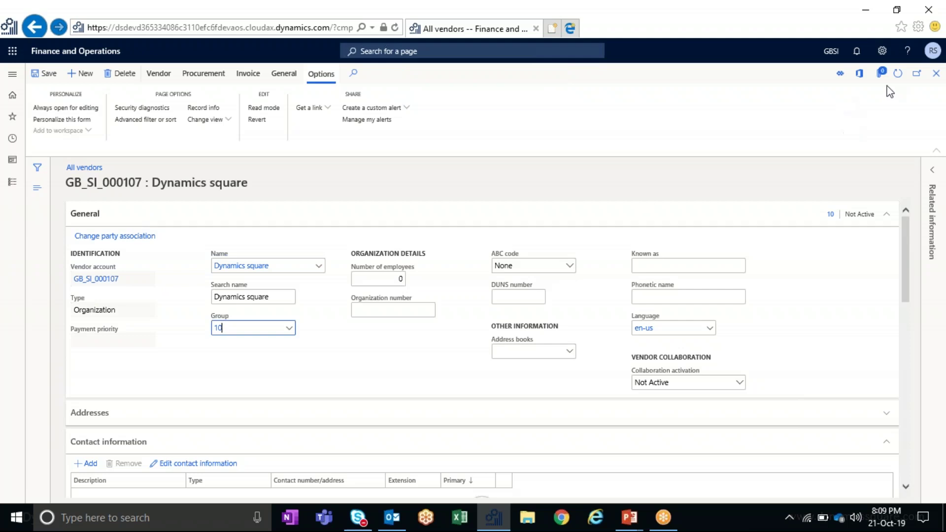
{"action": "left_click", "coordinate": [898, 73]}
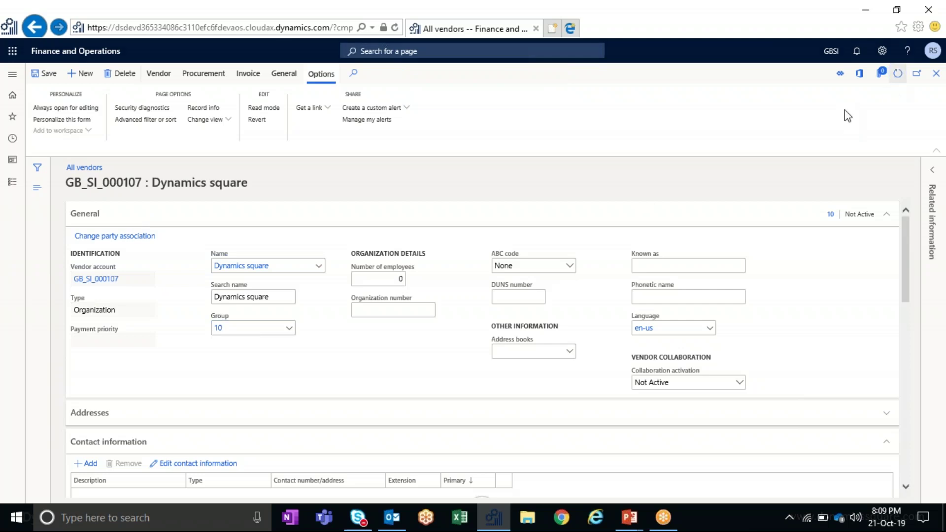
{"action": "left_click", "coordinate": [374, 127]}
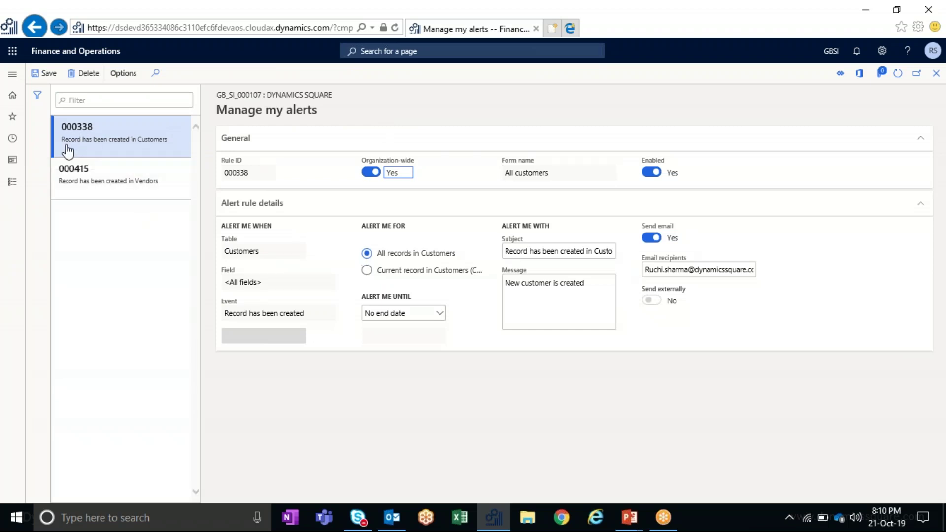
{"action": "left_click", "coordinate": [94, 184]}
{"action": "left_click", "coordinate": [127, 151]}
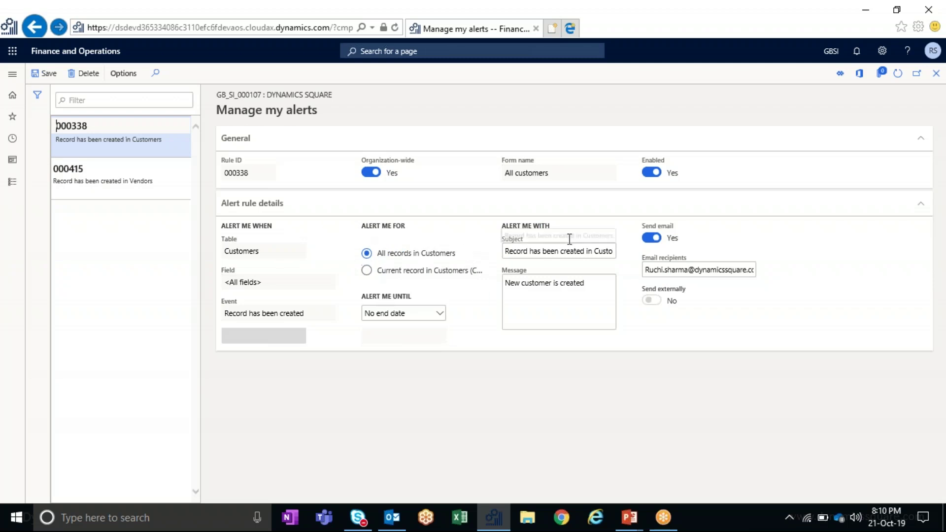
{"action": "left_click", "coordinate": [898, 73]}
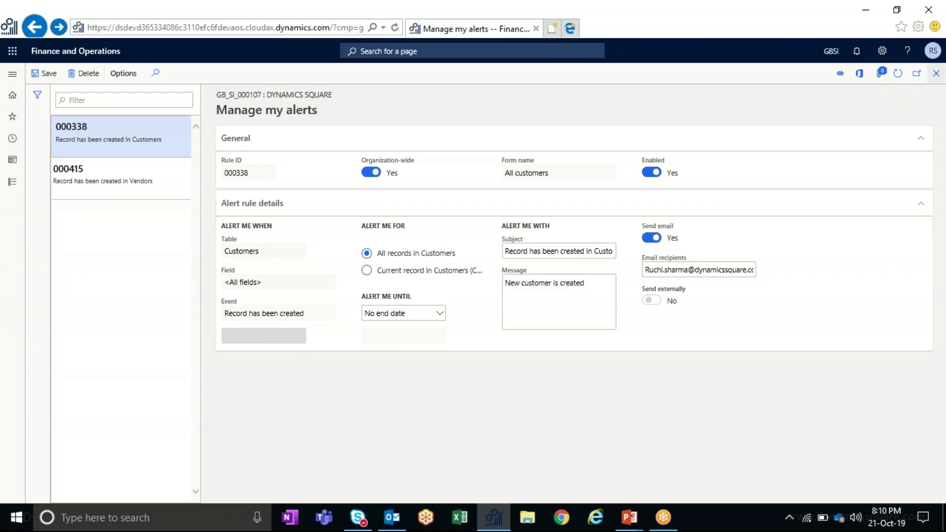
{"action": "left_click", "coordinate": [937, 73]}
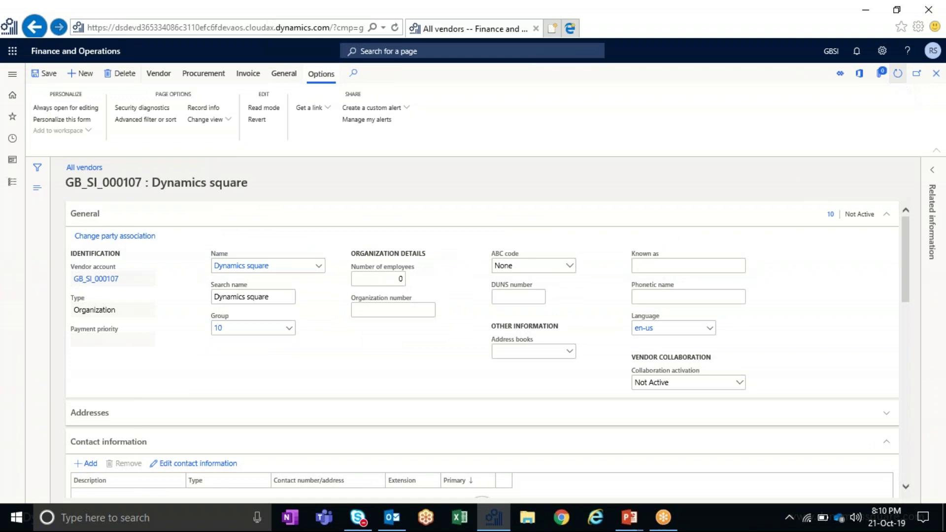
- Refresh and reload the vendors page so the new-vendor alert arrives
{"action": "left_click", "coordinate": [898, 74]}
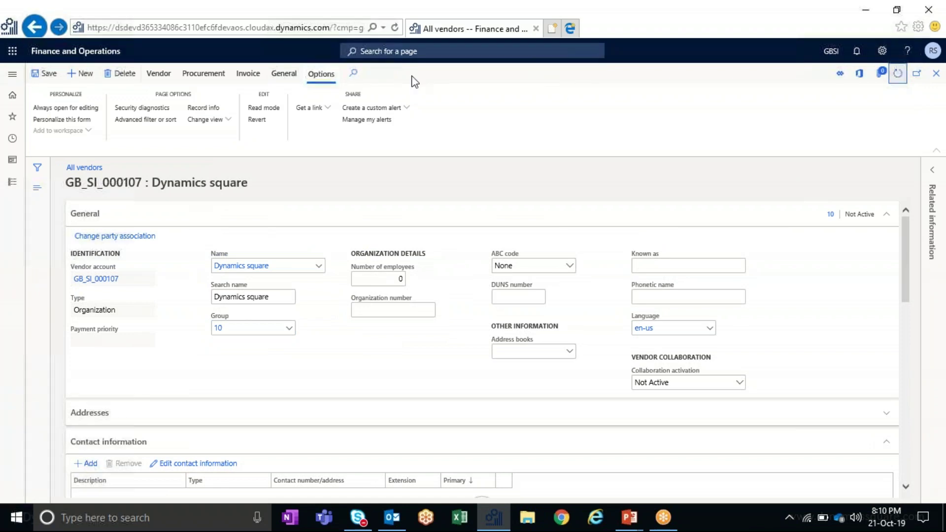
{"action": "left_click", "coordinate": [283, 29]}
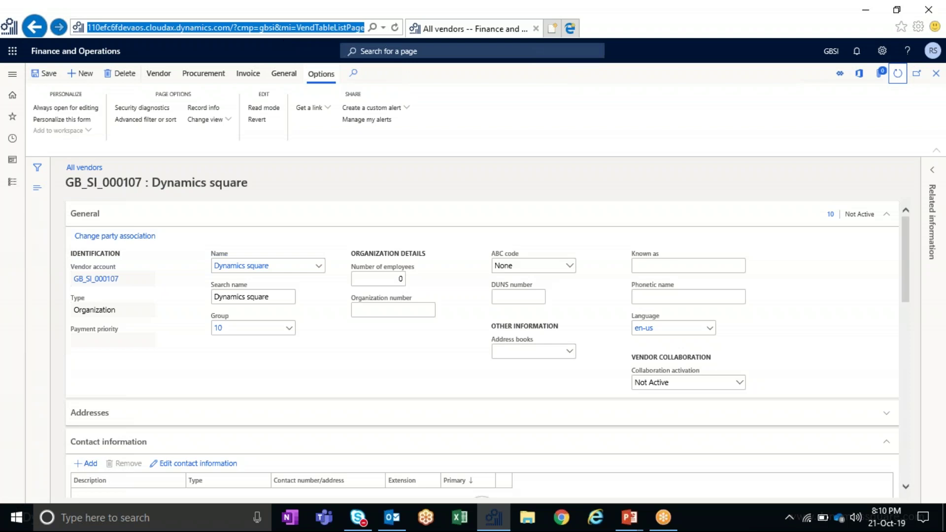
{"action": "key", "text": "Return"}
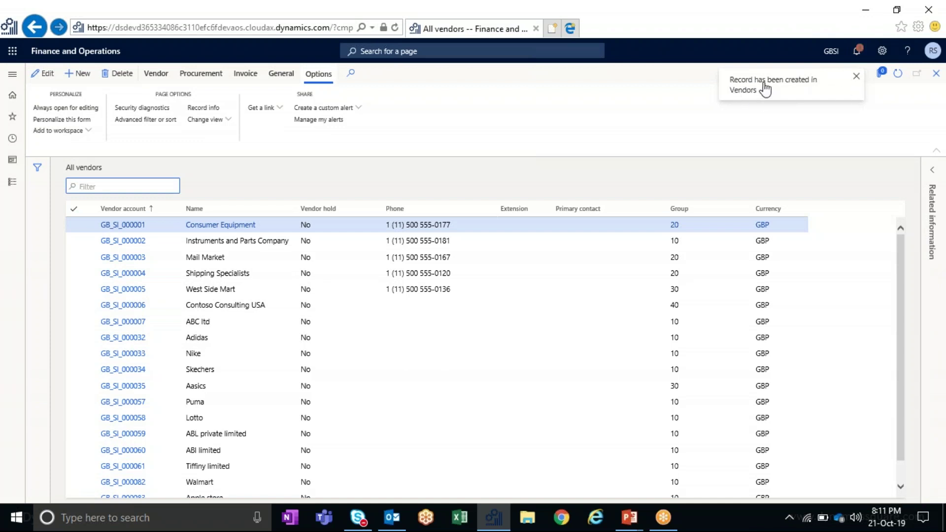
- Expand the vendor alert in the Action center to review its details, then switch to Outlook
{"action": "left_click", "coordinate": [859, 58]}
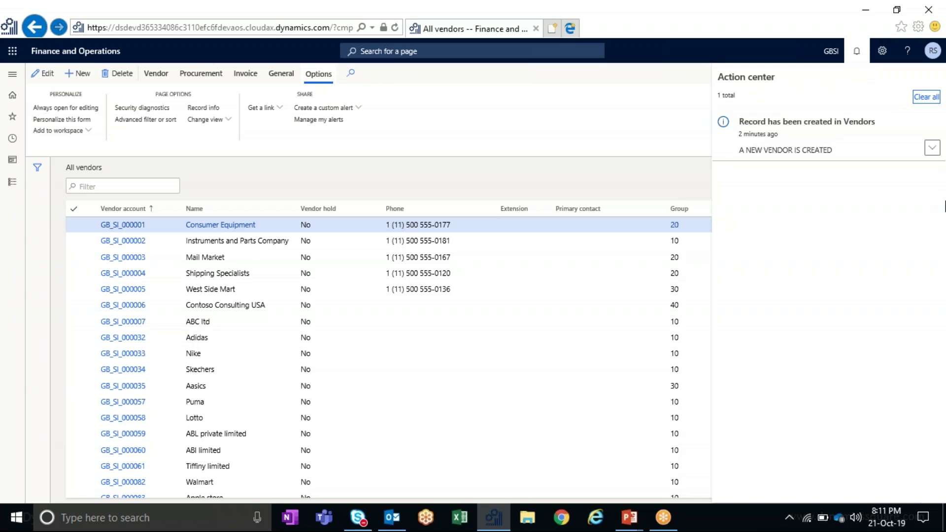
{"action": "left_click", "coordinate": [932, 147]}
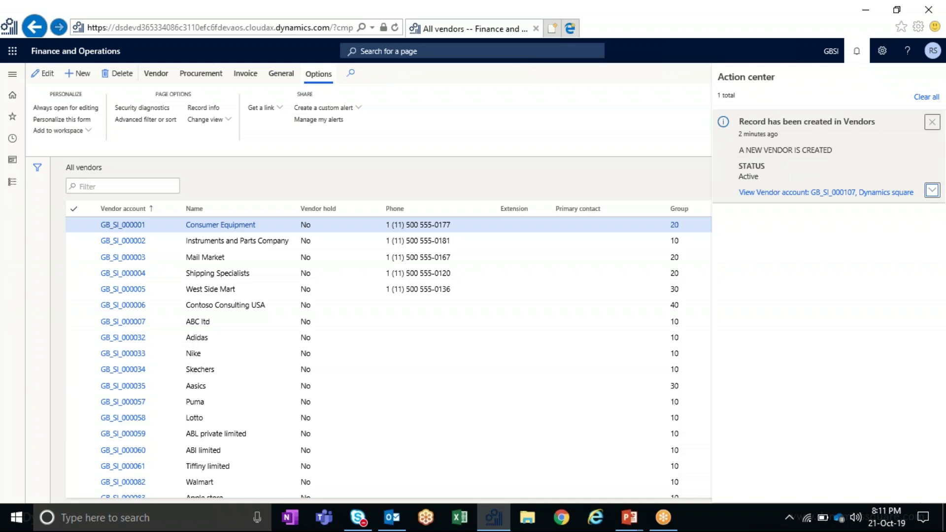
{"action": "left_click", "coordinate": [932, 190]}
{"action": "left_click", "coordinate": [932, 148]}
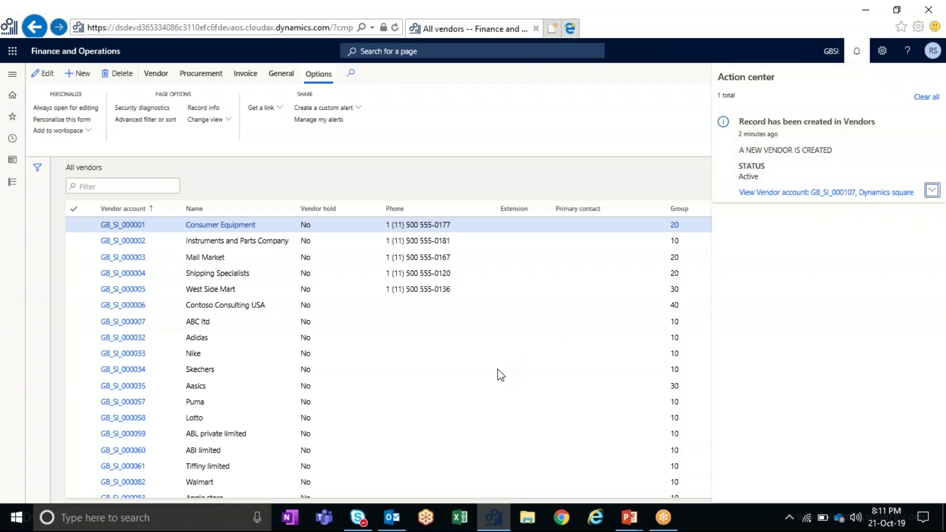
{"action": "left_click", "coordinate": [394, 525]}
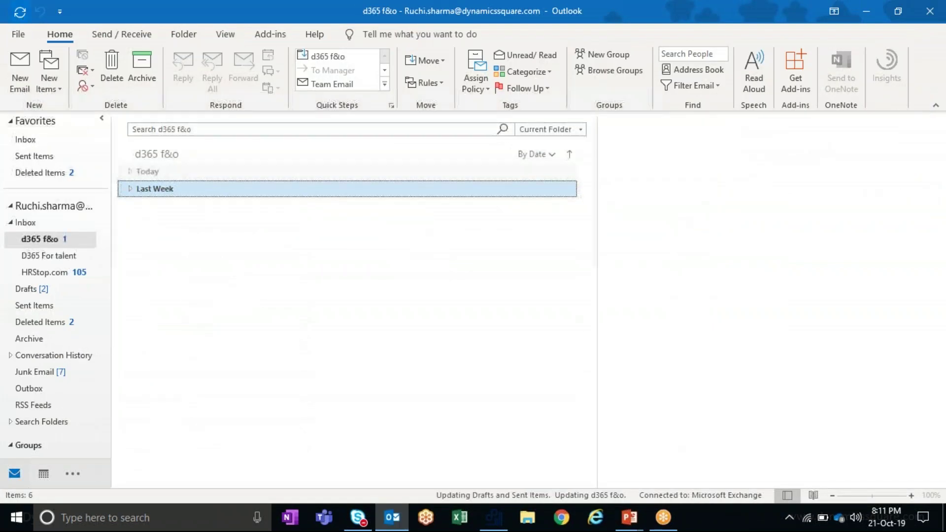
- Open today's 'Record has been created in Vendors' email showing A NEW VENDOR IS CREATED, then return to the slideshow
{"action": "left_click", "coordinate": [130, 170]}
{"action": "double_click", "coordinate": [165, 197]}
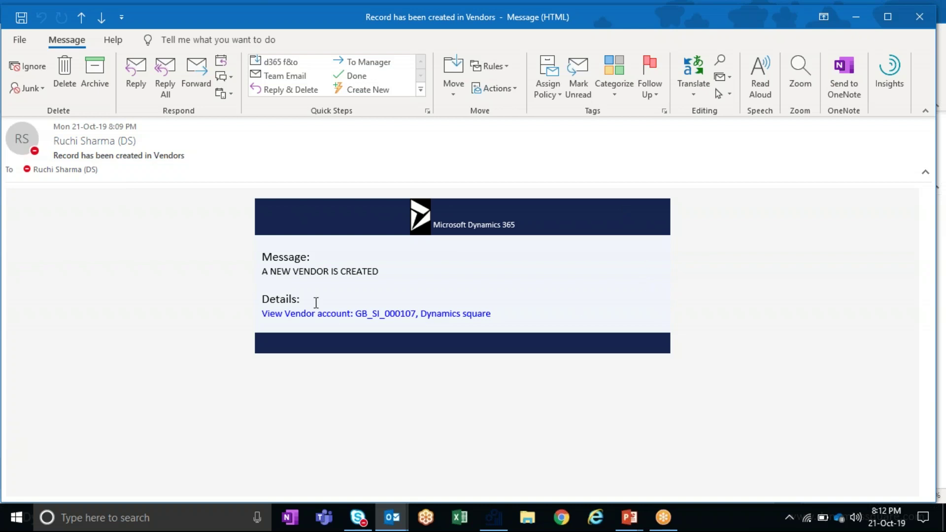
{"action": "left_click_drag", "start_coordinate": [264, 254], "coordinate": [319, 256]}
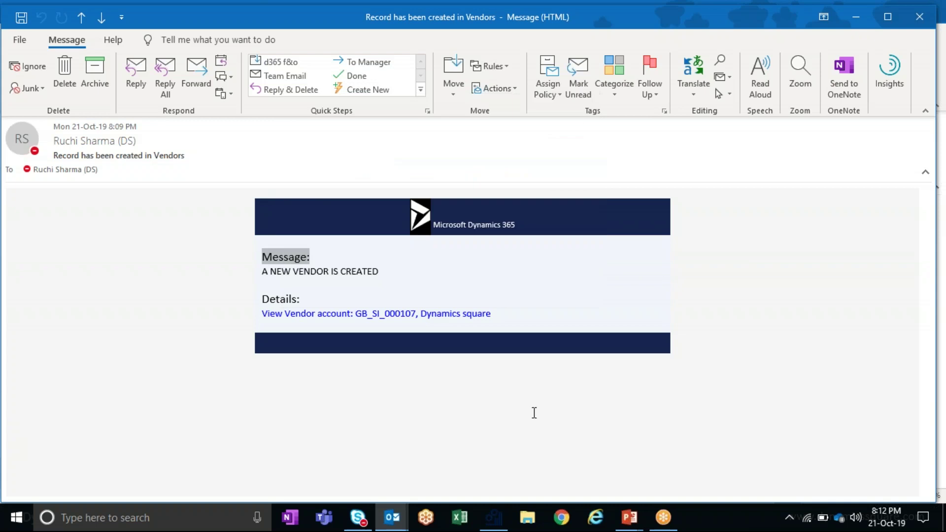
{"action": "left_click", "coordinate": [630, 517]}
{"action": "left_click", "coordinate": [660, 494]}
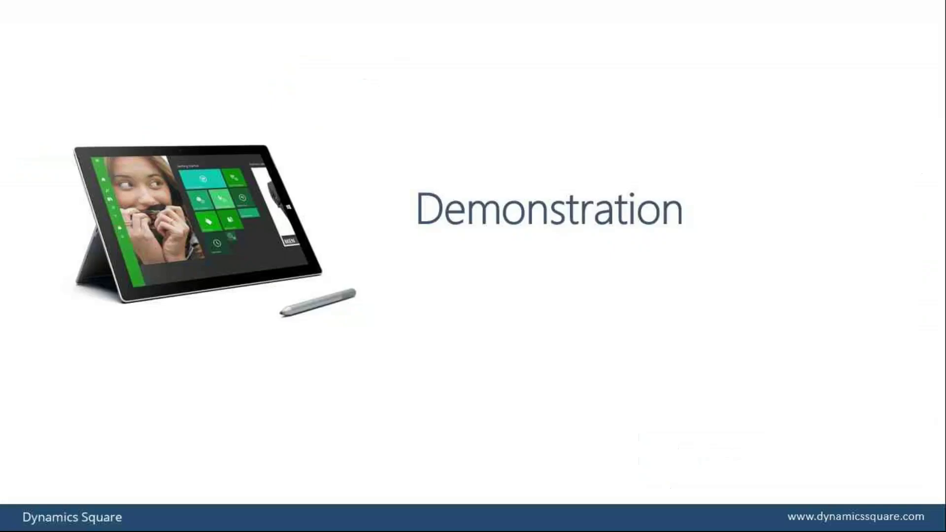